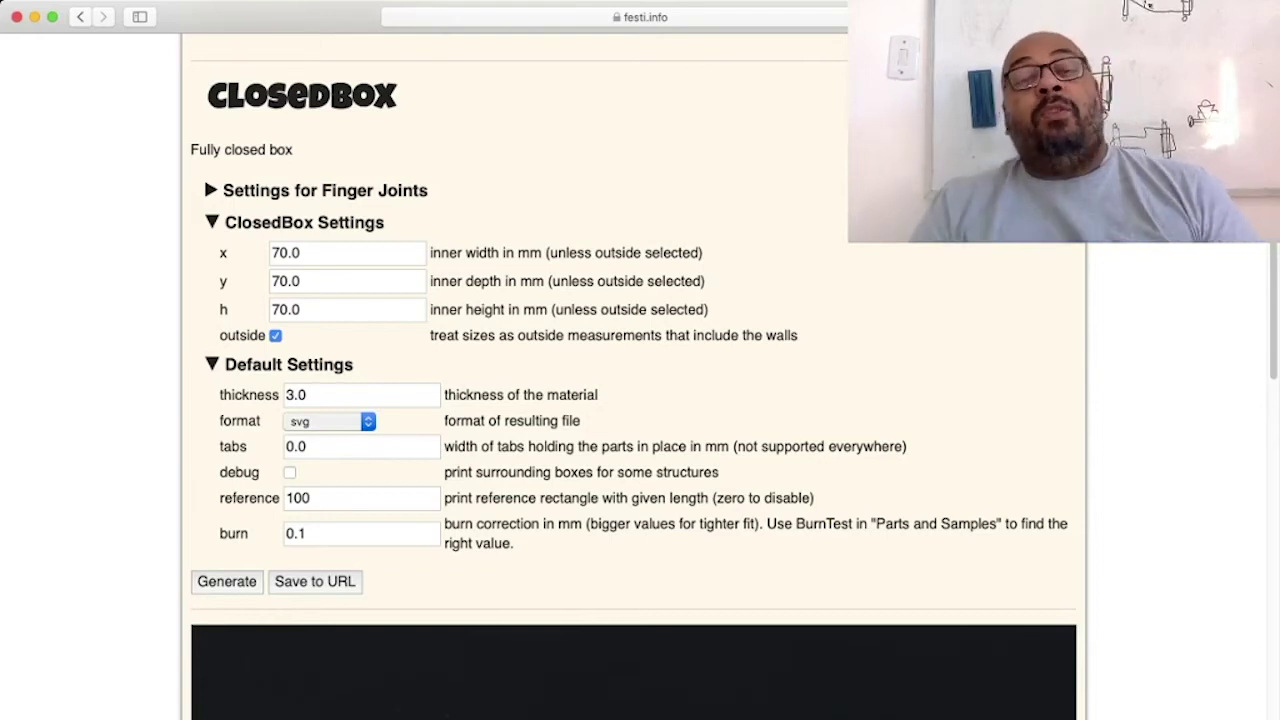
Set the closed box's output format to dxf and generate the file.
click(329, 421)
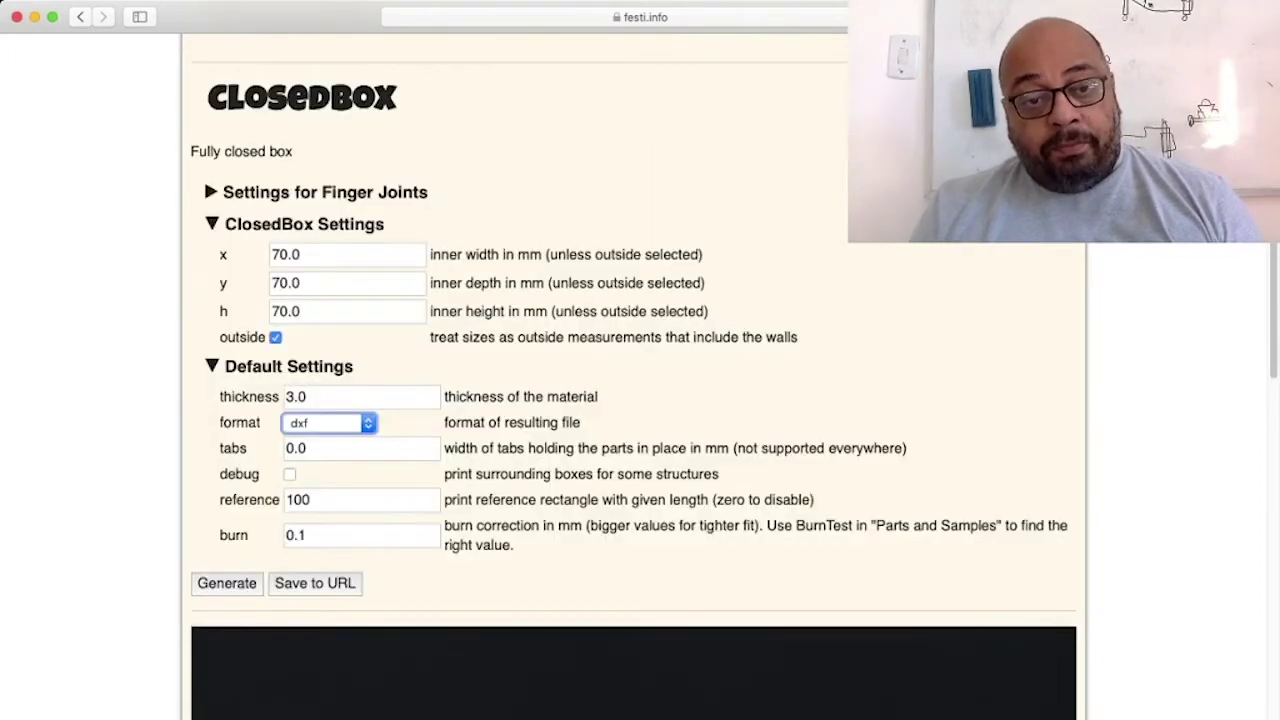
click(227, 583)
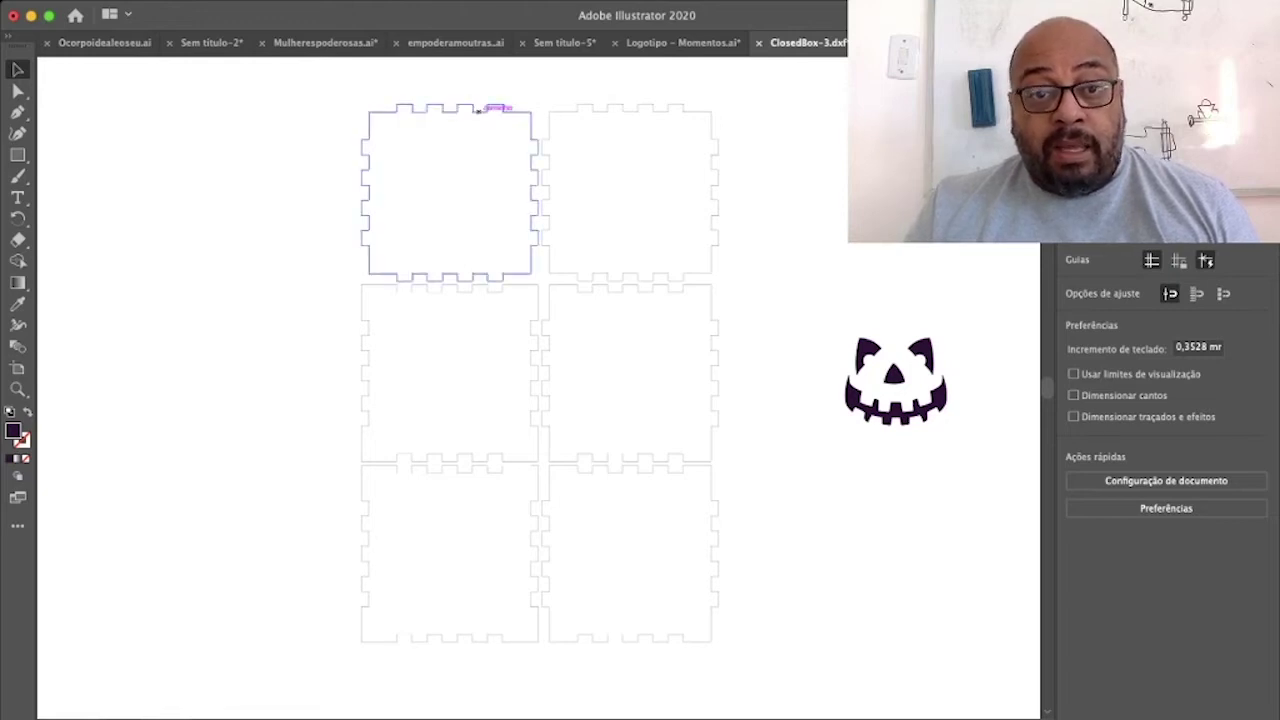
drag(478, 110, 658, 108)
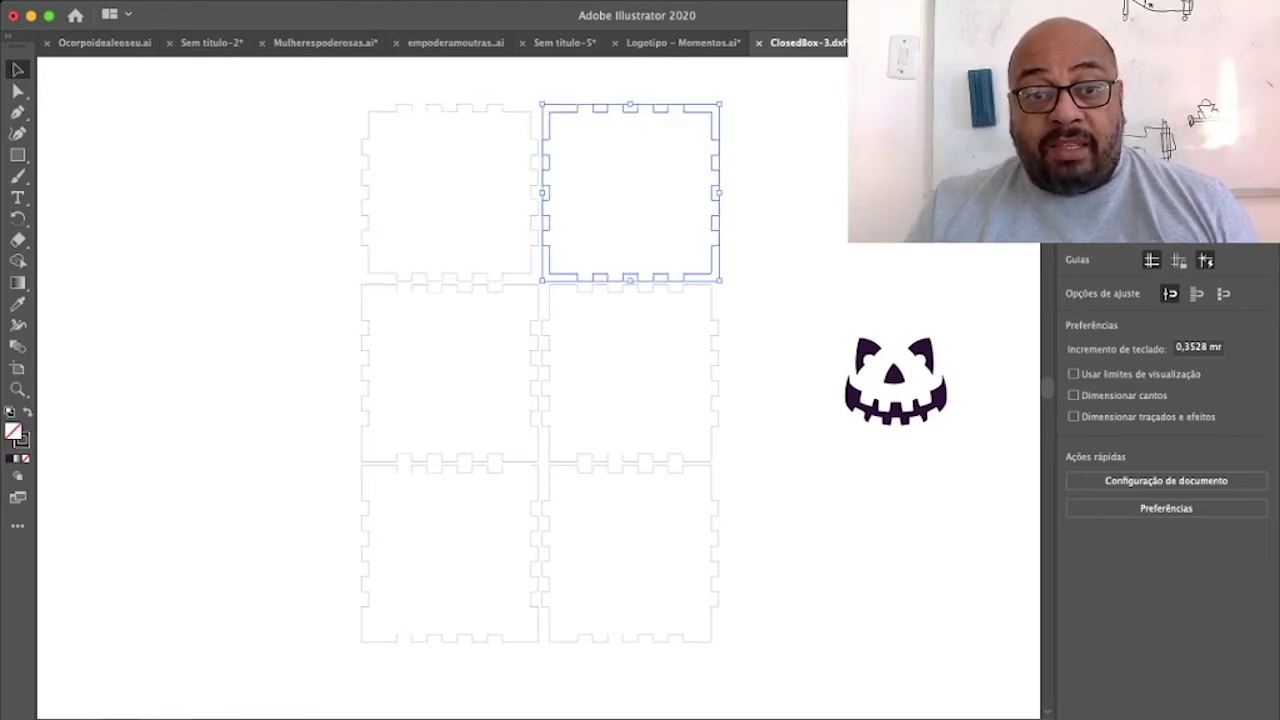
drag(440, 286, 595, 289)
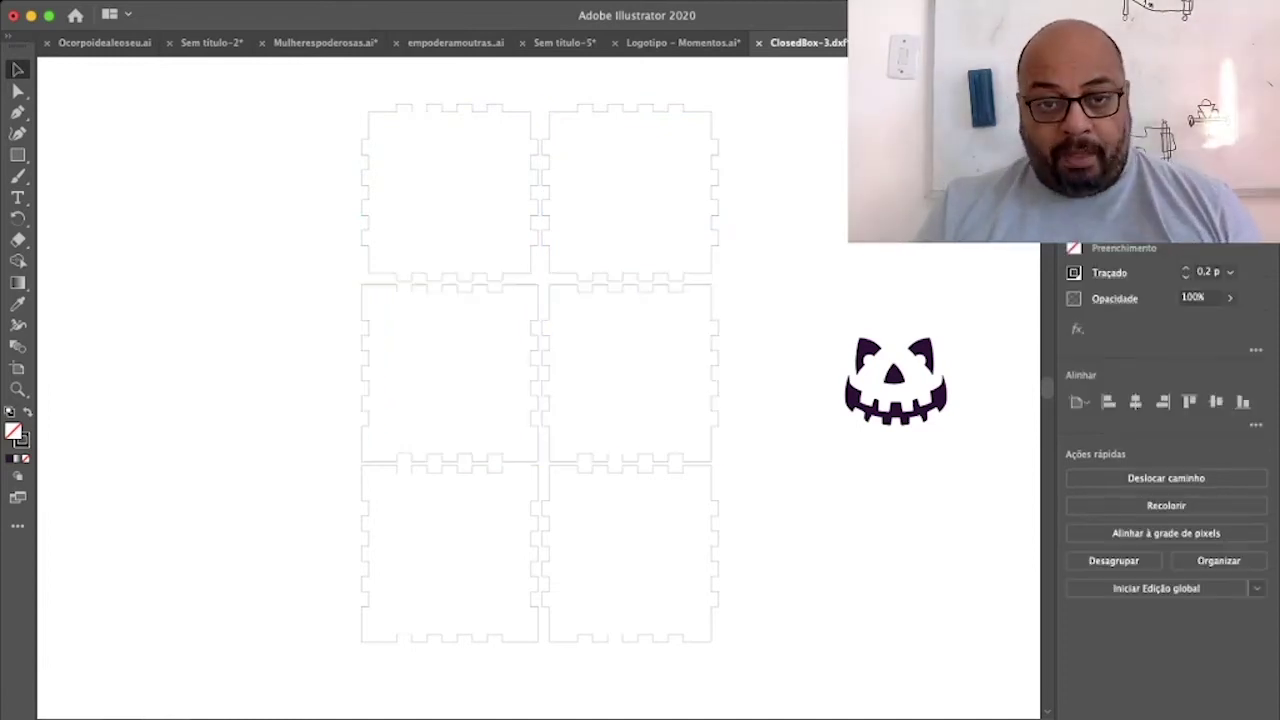
key(super+shift+a)
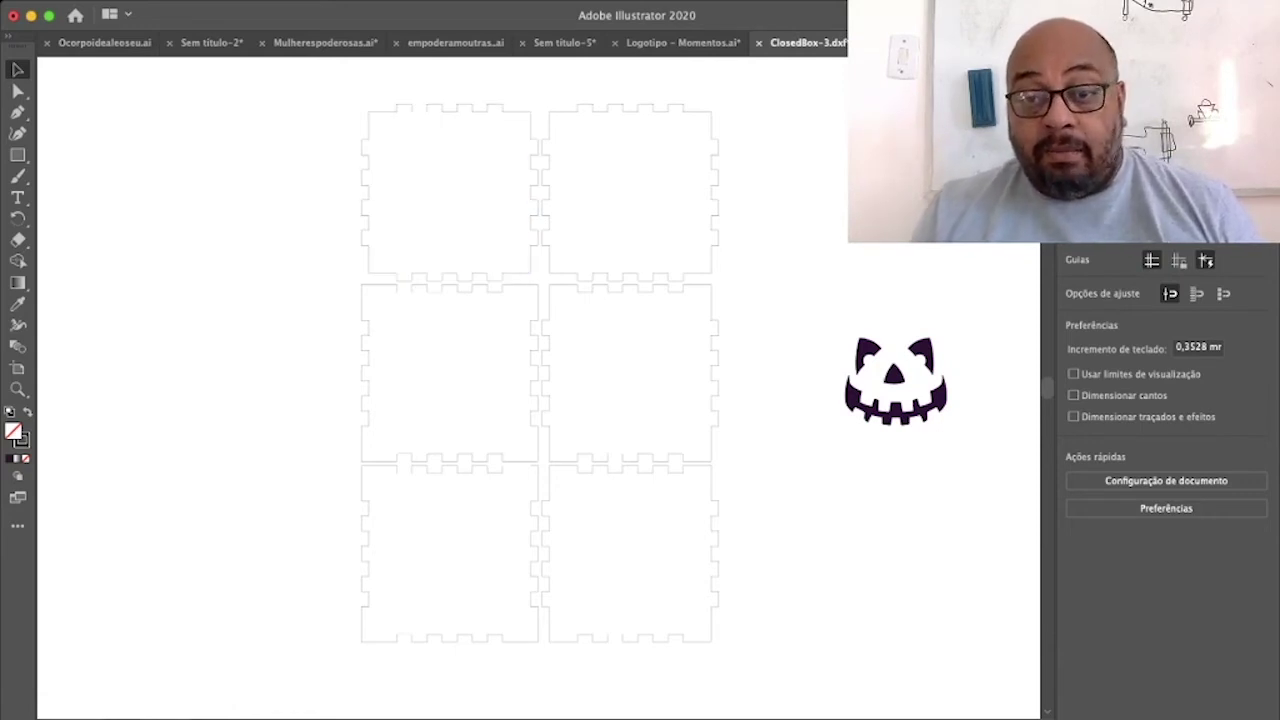
Move the pumpkin face into the centre of the left panel in the middle row.
click(910, 370)
drag(910, 370, 452, 372)
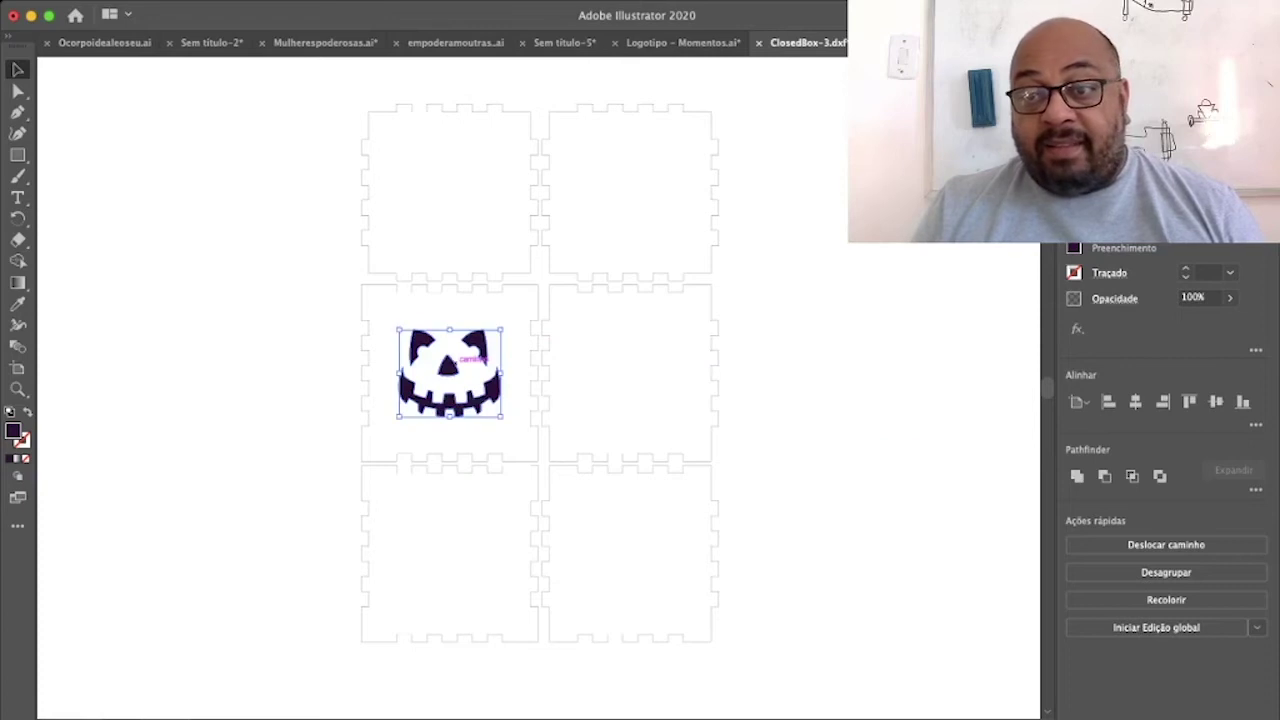
drag(290, 324, 515, 392)
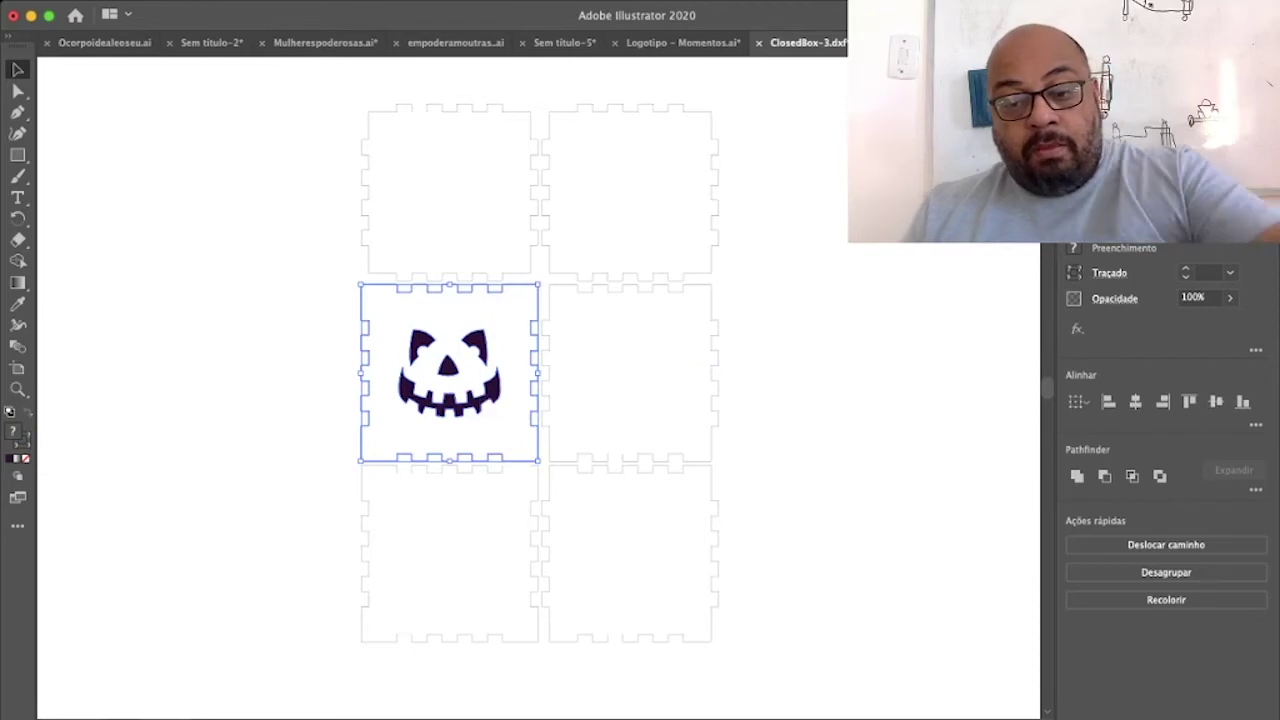
key(super+shift+a)
Copy the pumpkin face into the right panel of the middle row and align the two by their vertical centres.
click(490, 352)
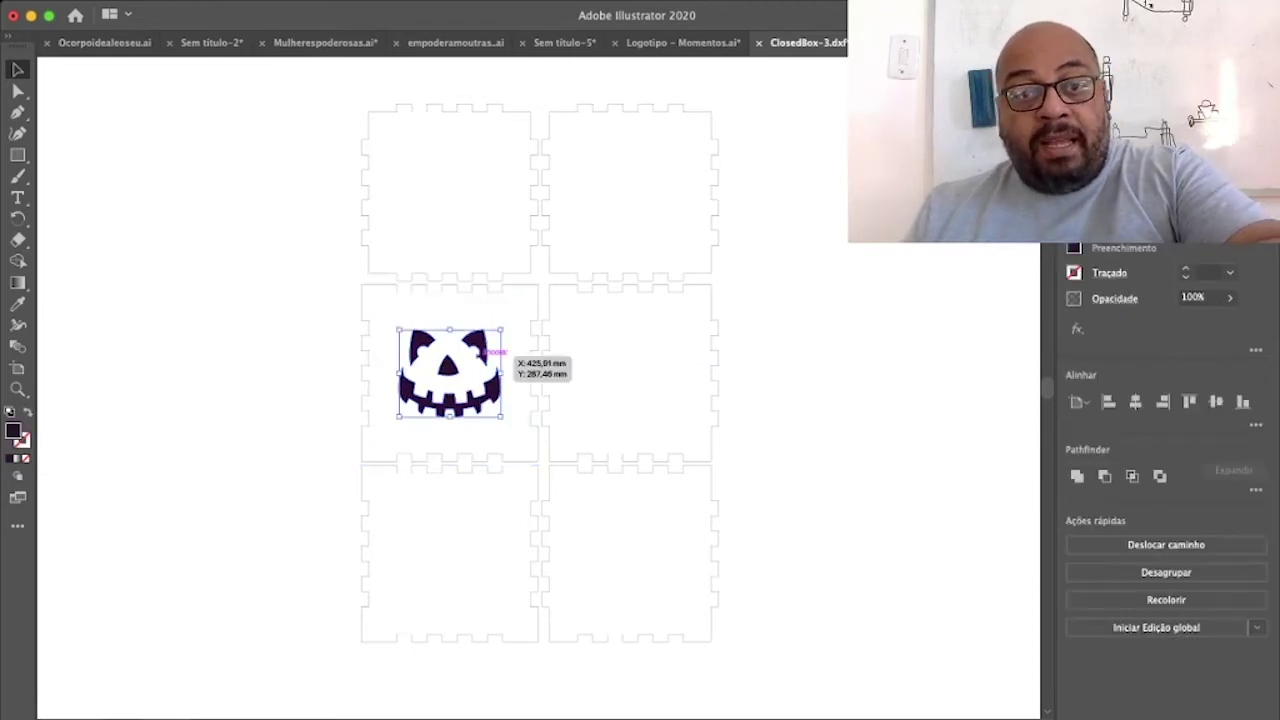
drag(493, 352, 629, 373)
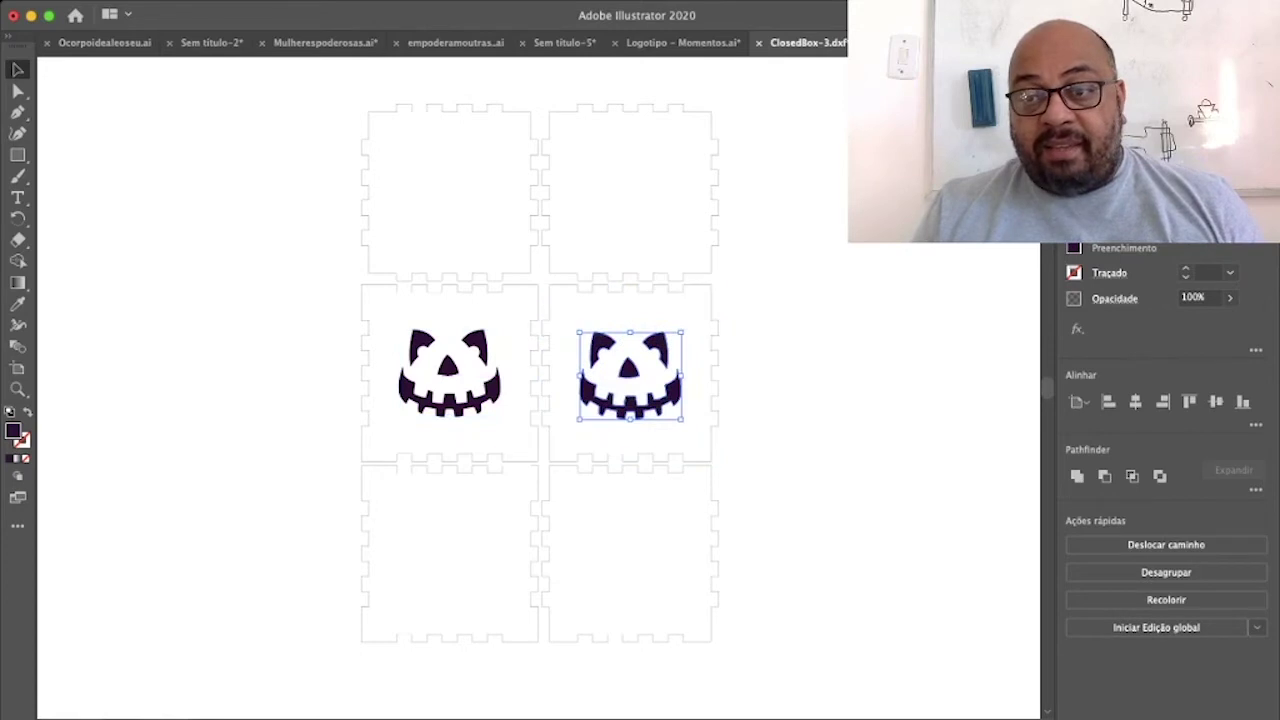
click(716, 378)
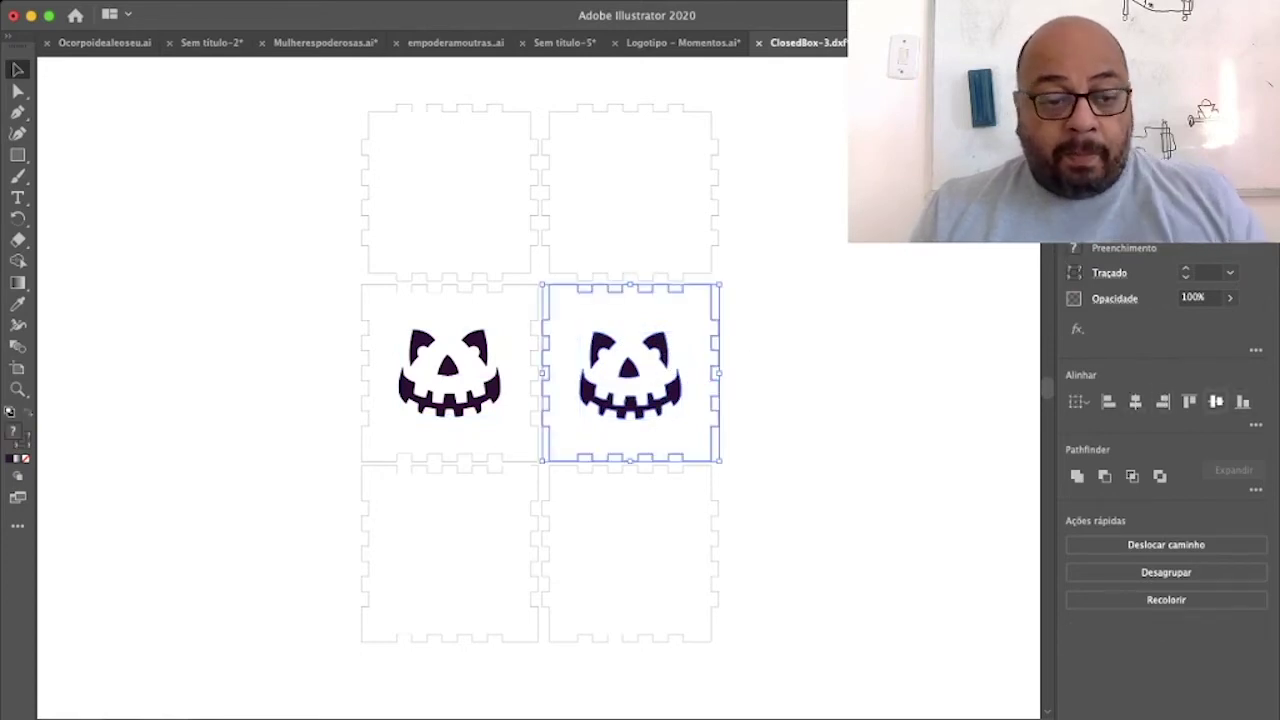
click(1216, 401)
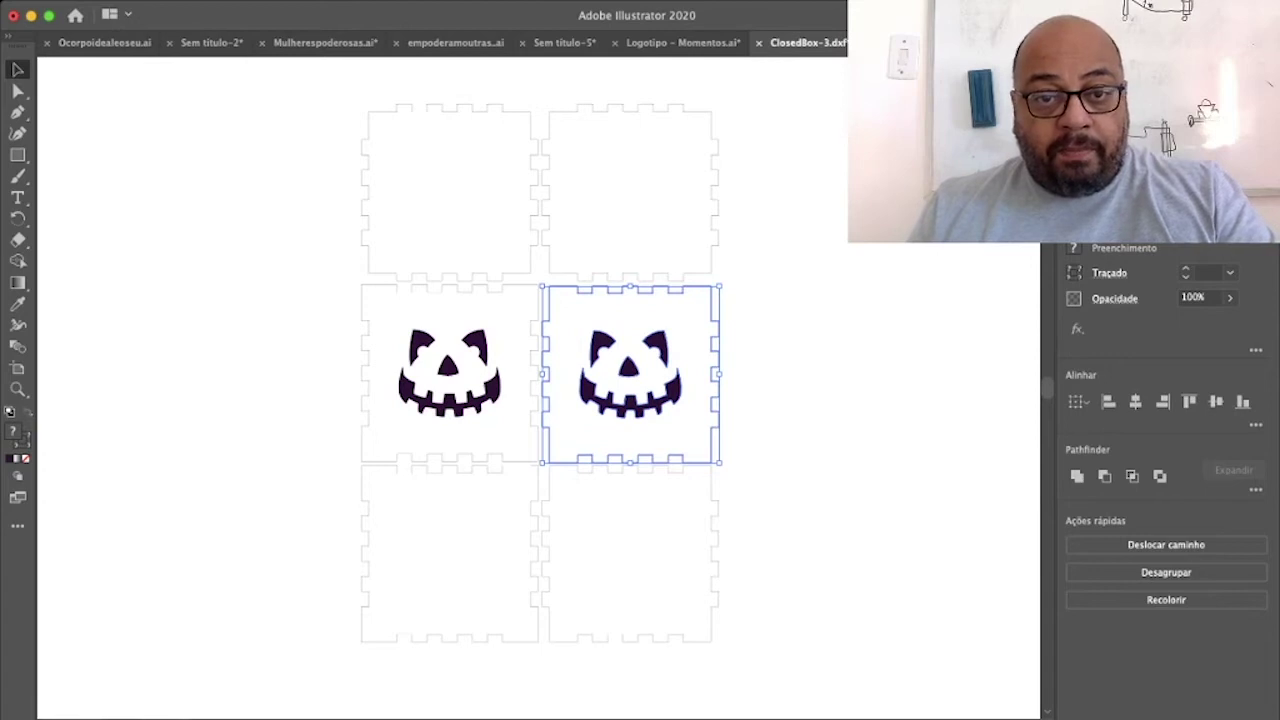
shift+click(479, 349)
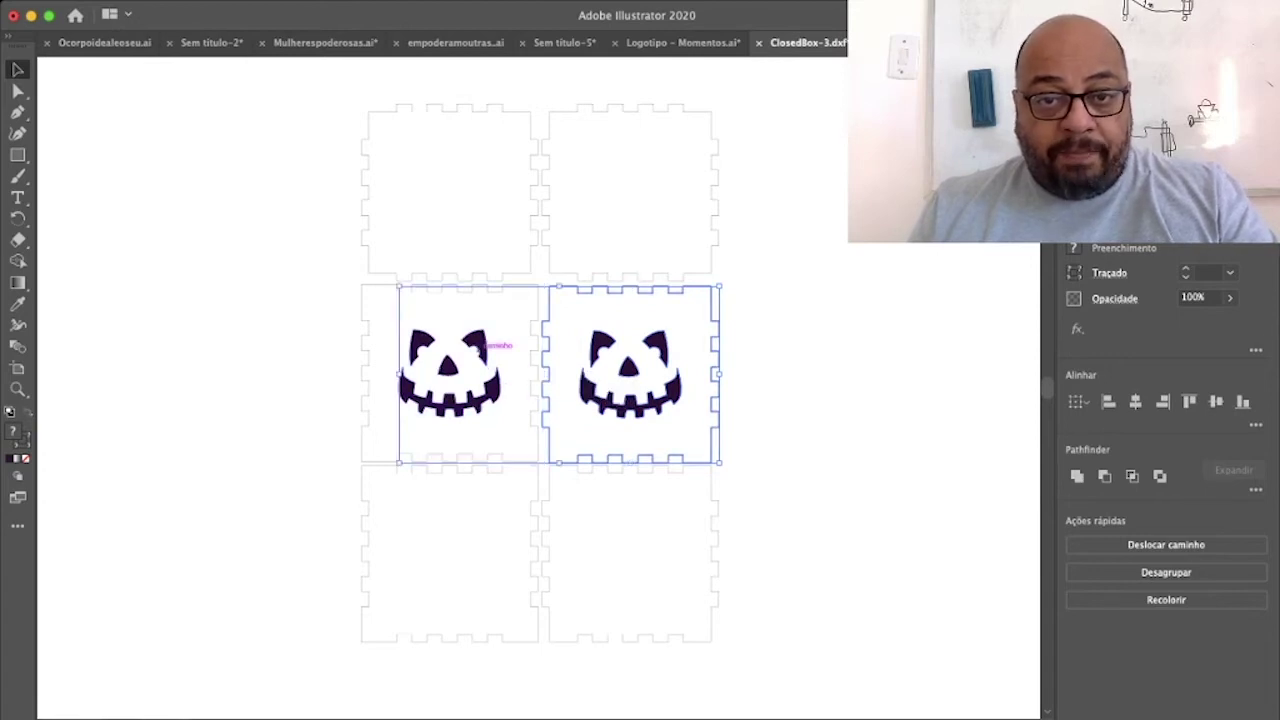
key(super+shift+a)
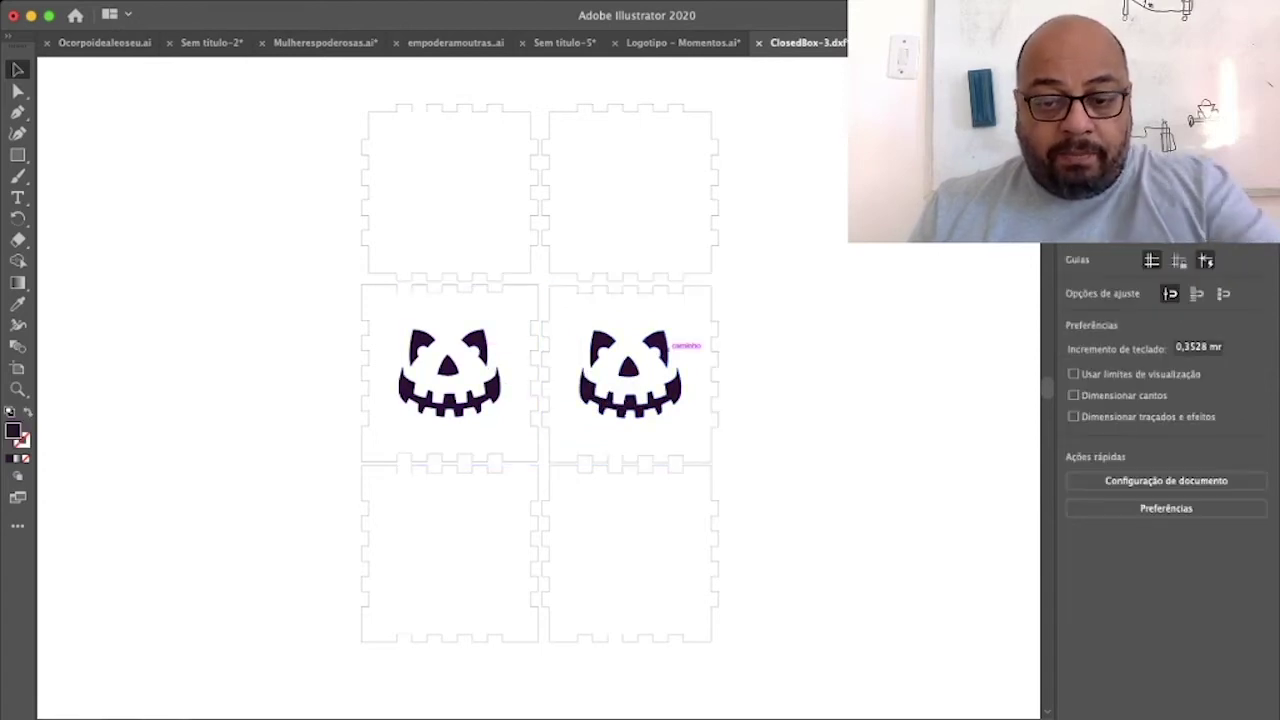
Copy both pumpkin faces into the two bottom-row panels and align each face with its panel by their horizontal centres.
click(660, 355)
shift+click(488, 340)
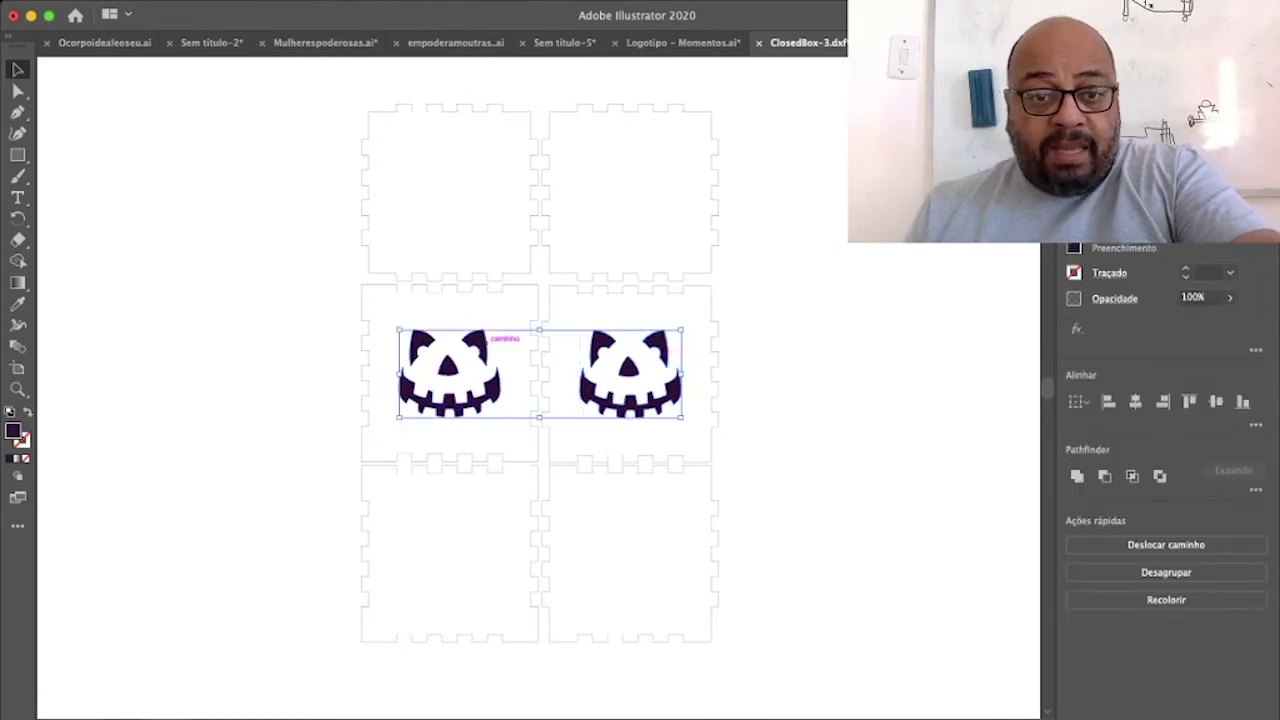
drag(540, 372, 542, 553)
drag(290, 522, 462, 620)
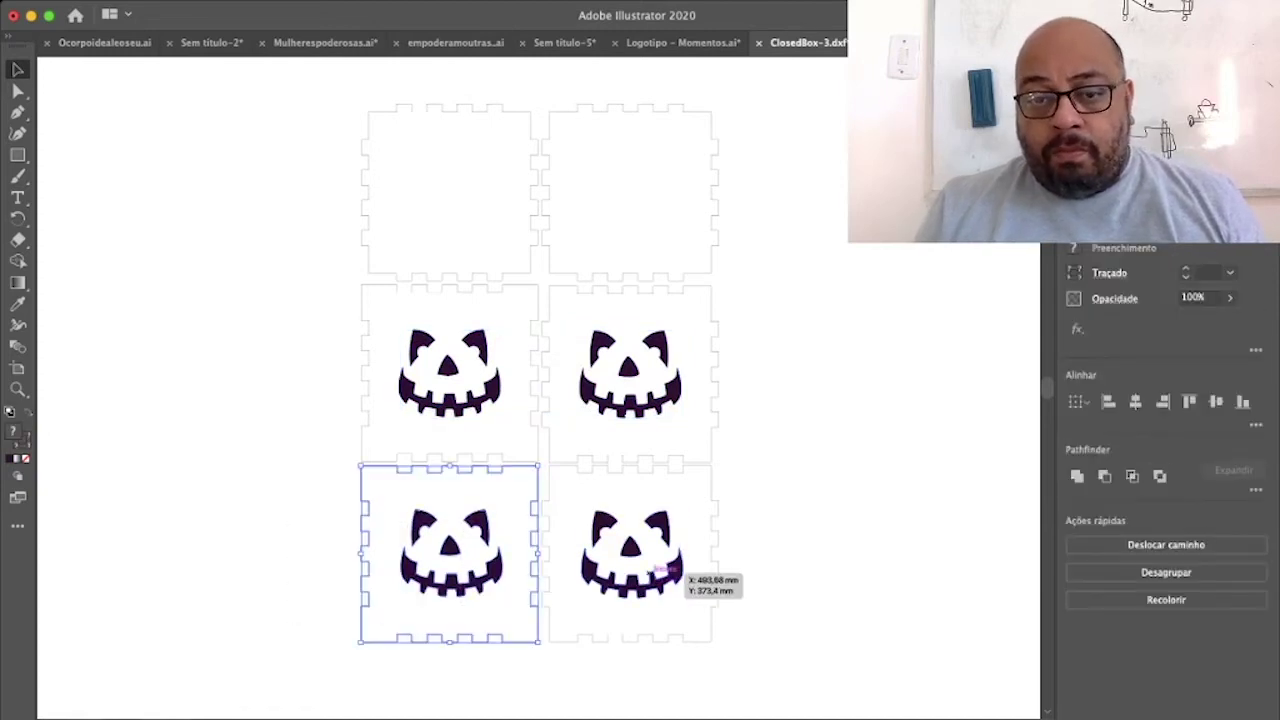
click(1135, 401)
mouse_move(813, 515)
mouse_down()
mouse_move(590, 577)
mouse_move(813, 515)
mouse_up()
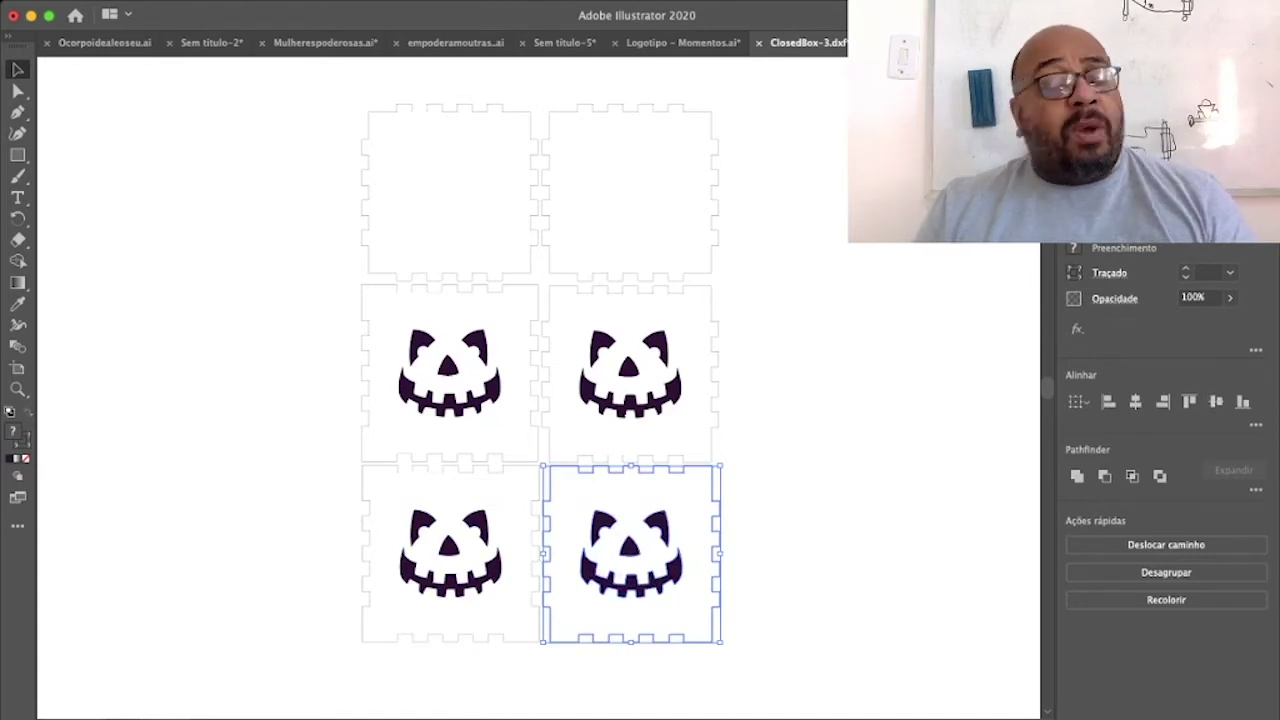
key(super+shift+a)
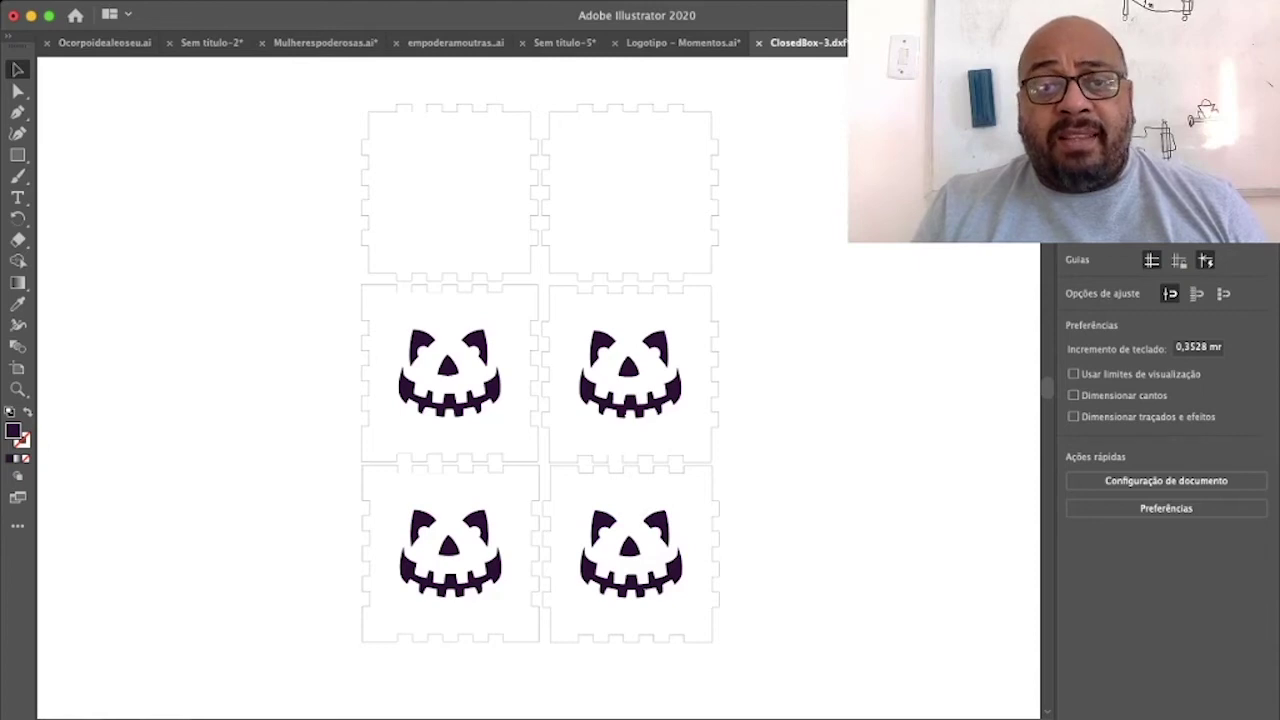
Move the right panel of the top row out beside the layout and draw a plain rectangle of about the same size below it.
click(570, 108)
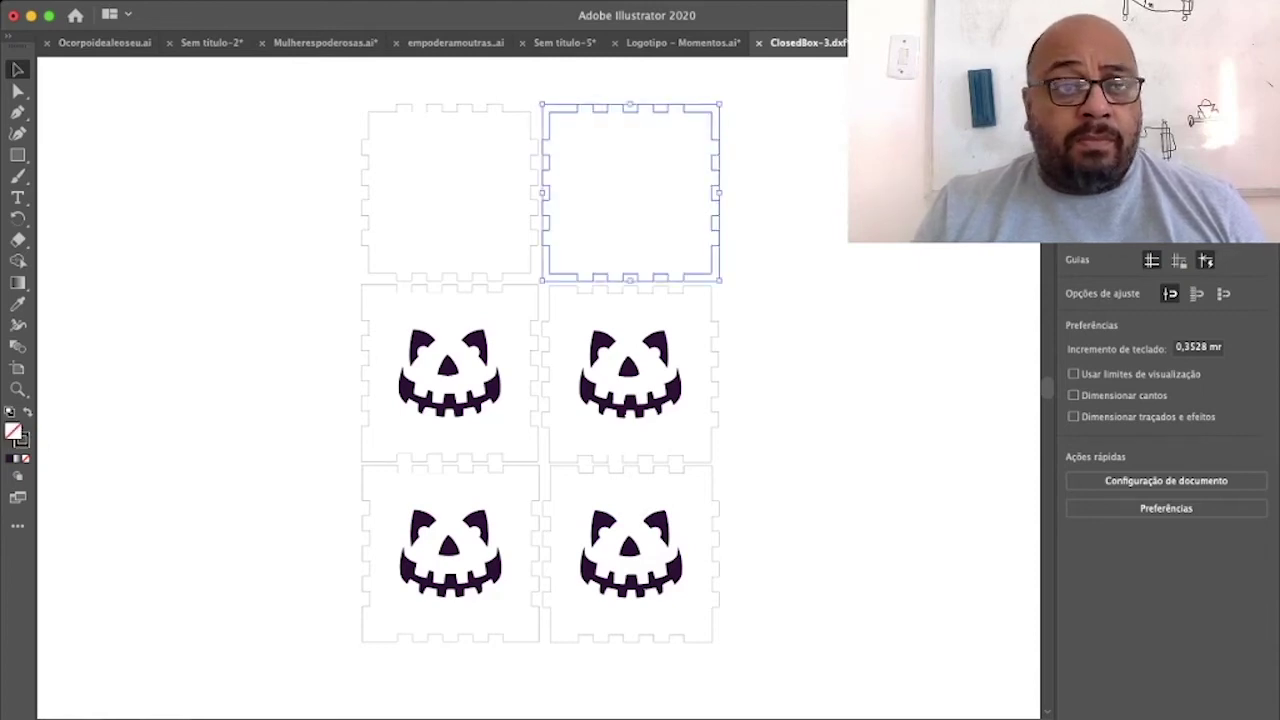
drag(703, 111, 301, 115)
key(m)
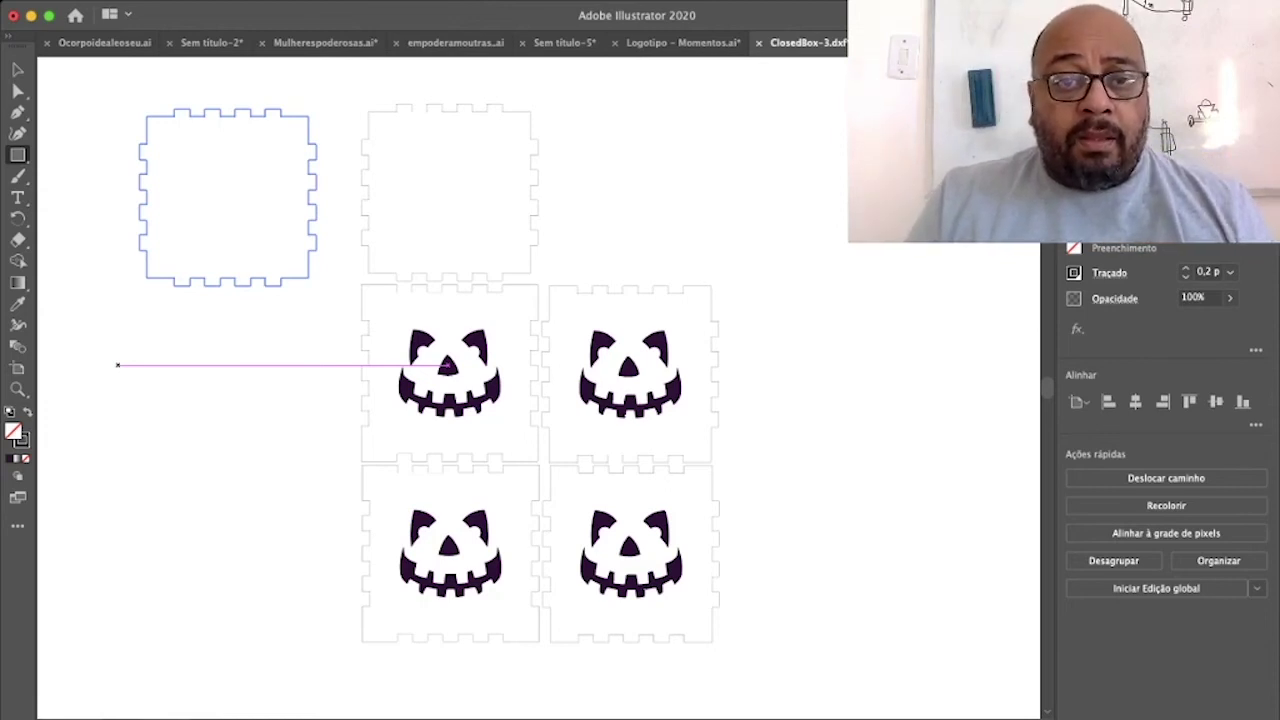
drag(117, 365, 299, 544)
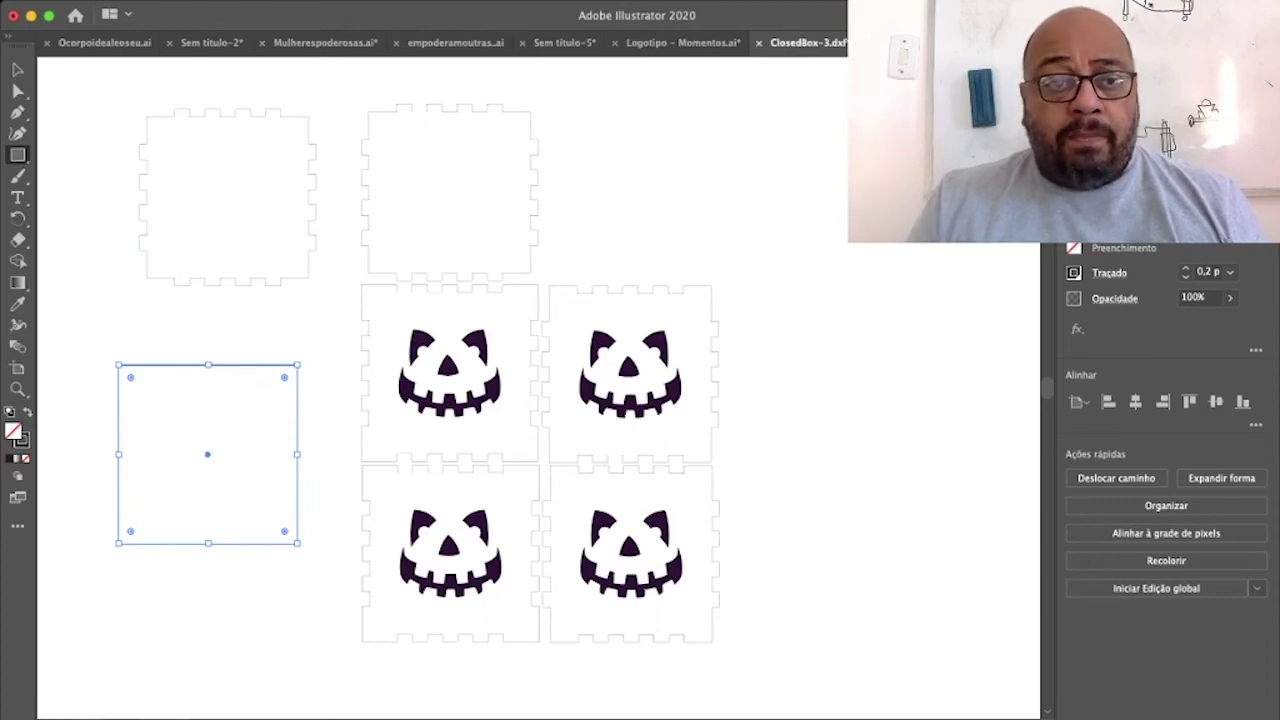
Place a copy of the plain rectangle in the vacated top-row spot, and delete the original rectangle and the toothed panel moved aside.
drag(208, 454, 240, 397)
click(17, 69)
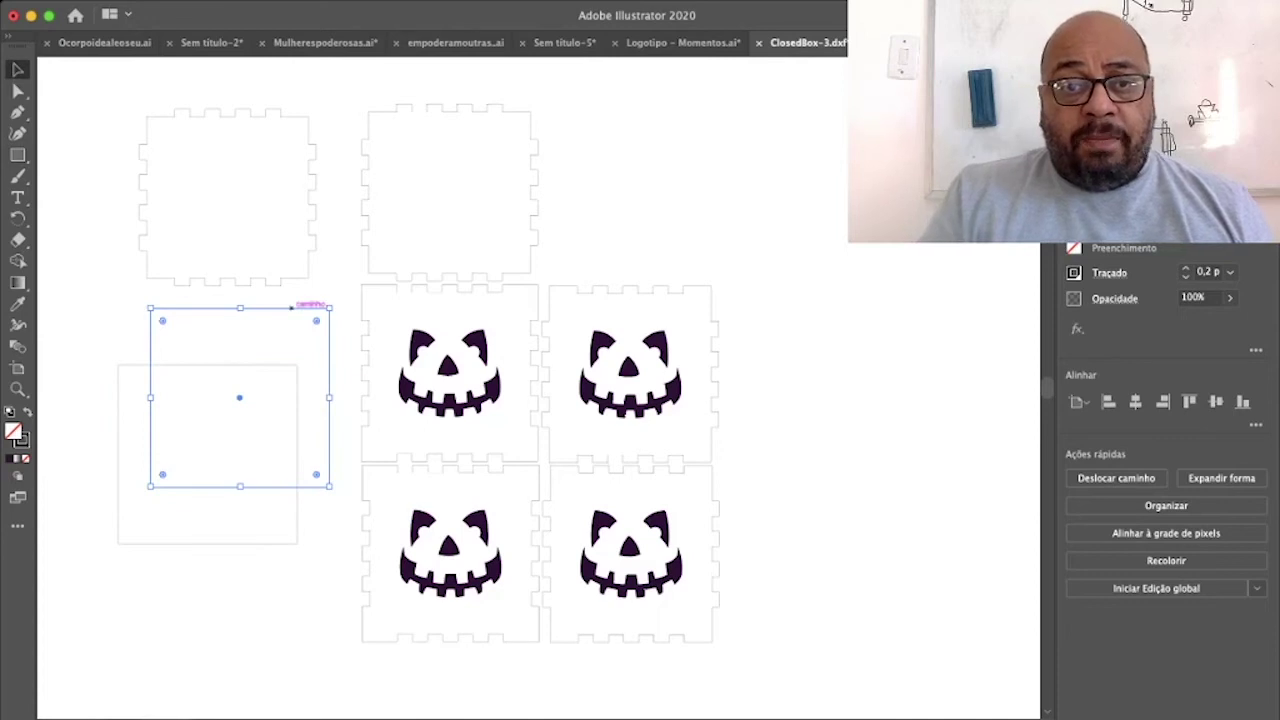
drag(293, 307, 694, 93)
drag(102, 90, 320, 592)
key(Delete)
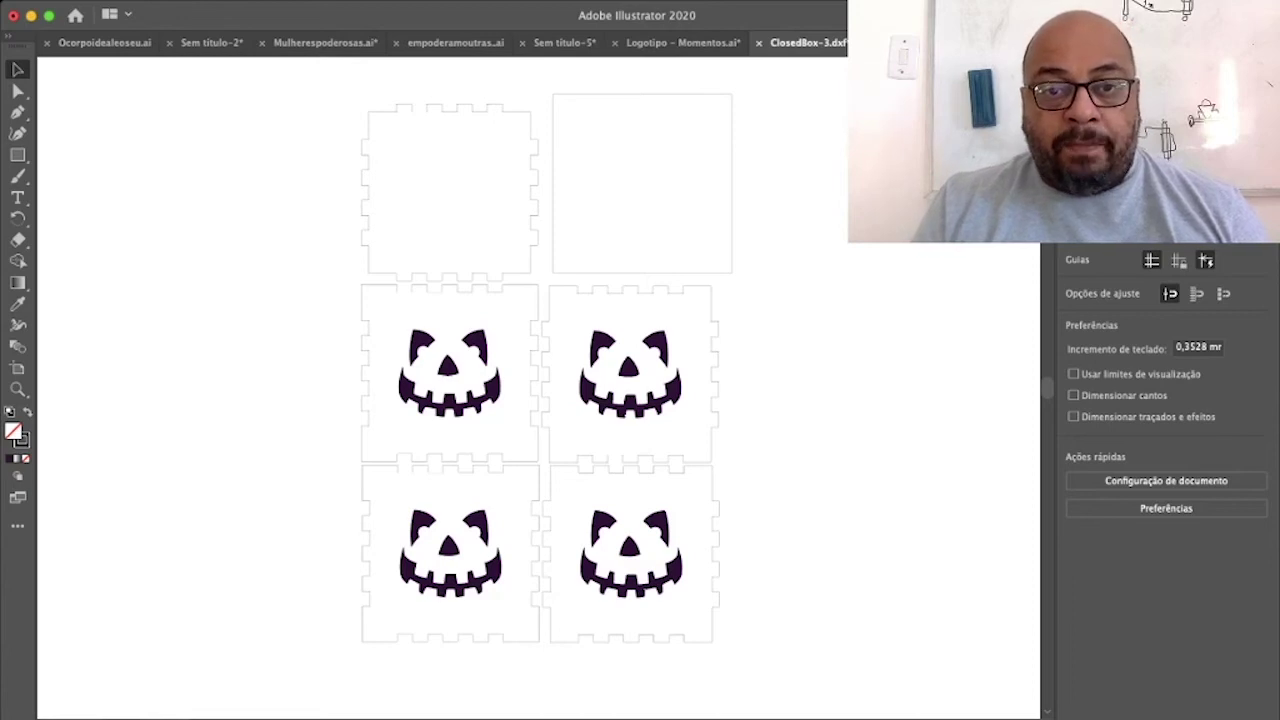
Delete the finger-joint teeth along the top edge of the right panel in the middle row.
key(z)
drag(622, 300, 757, 300)
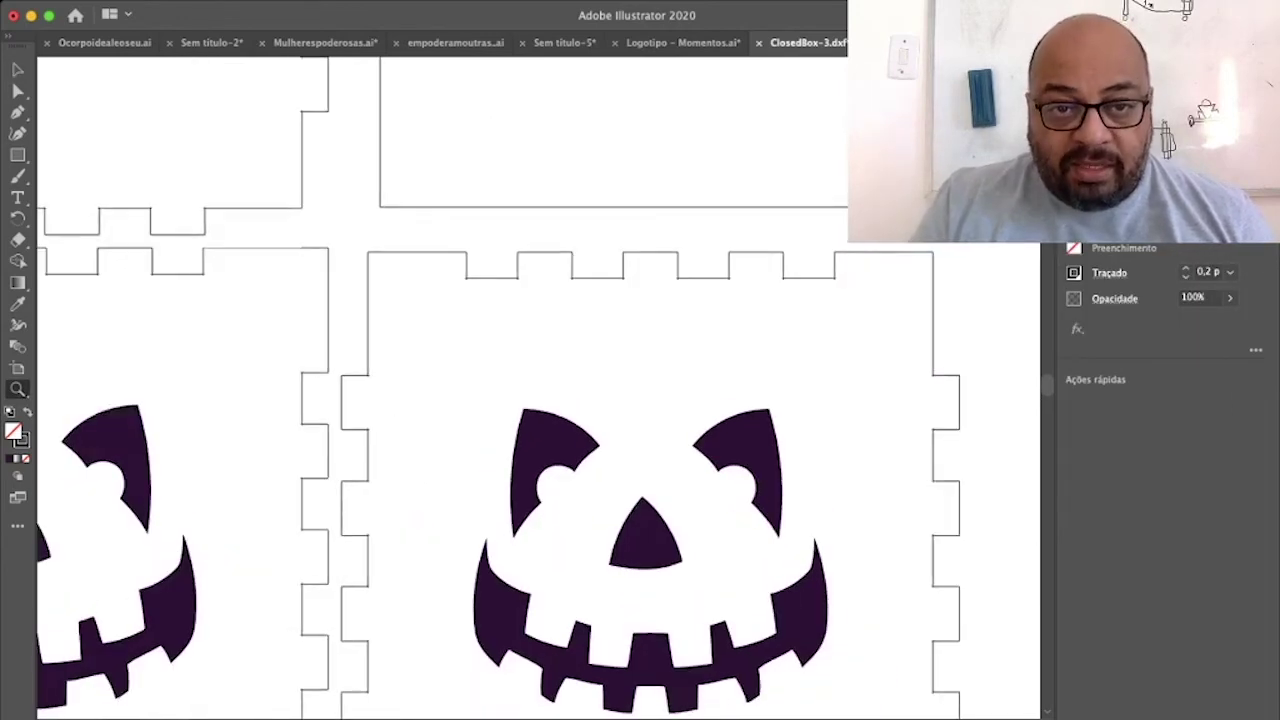
key(a)
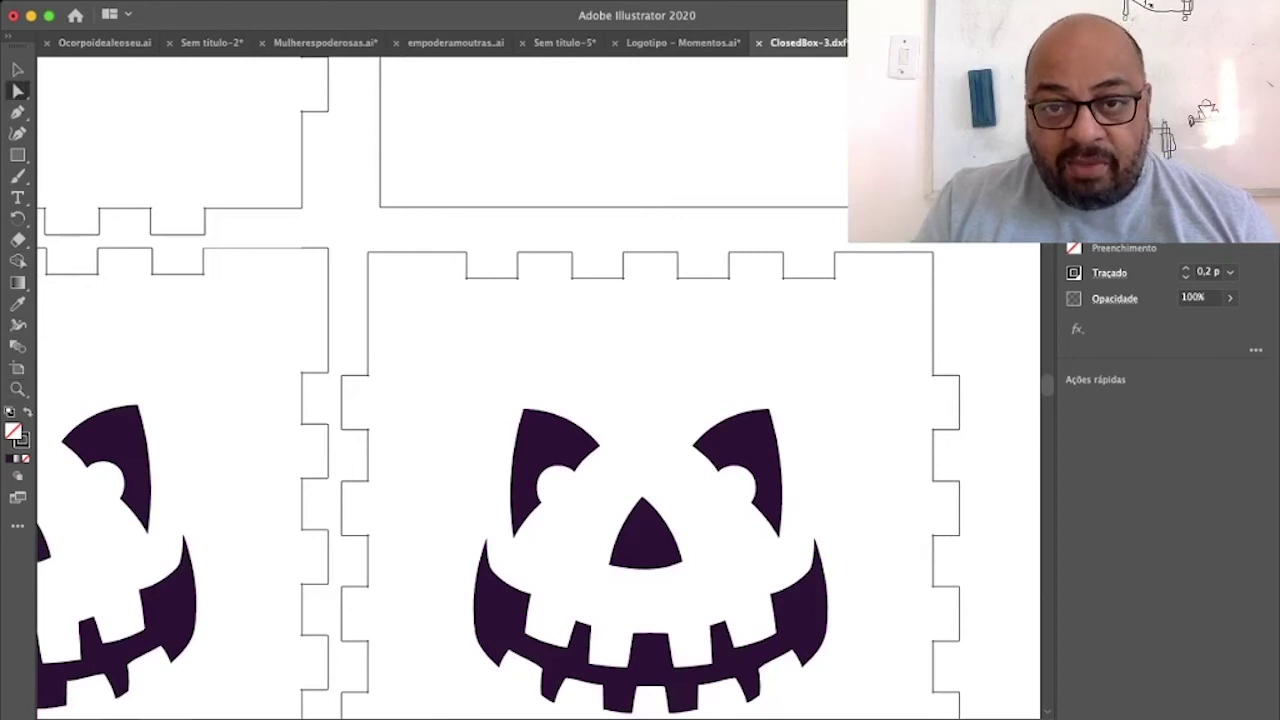
drag(442, 264, 832, 284)
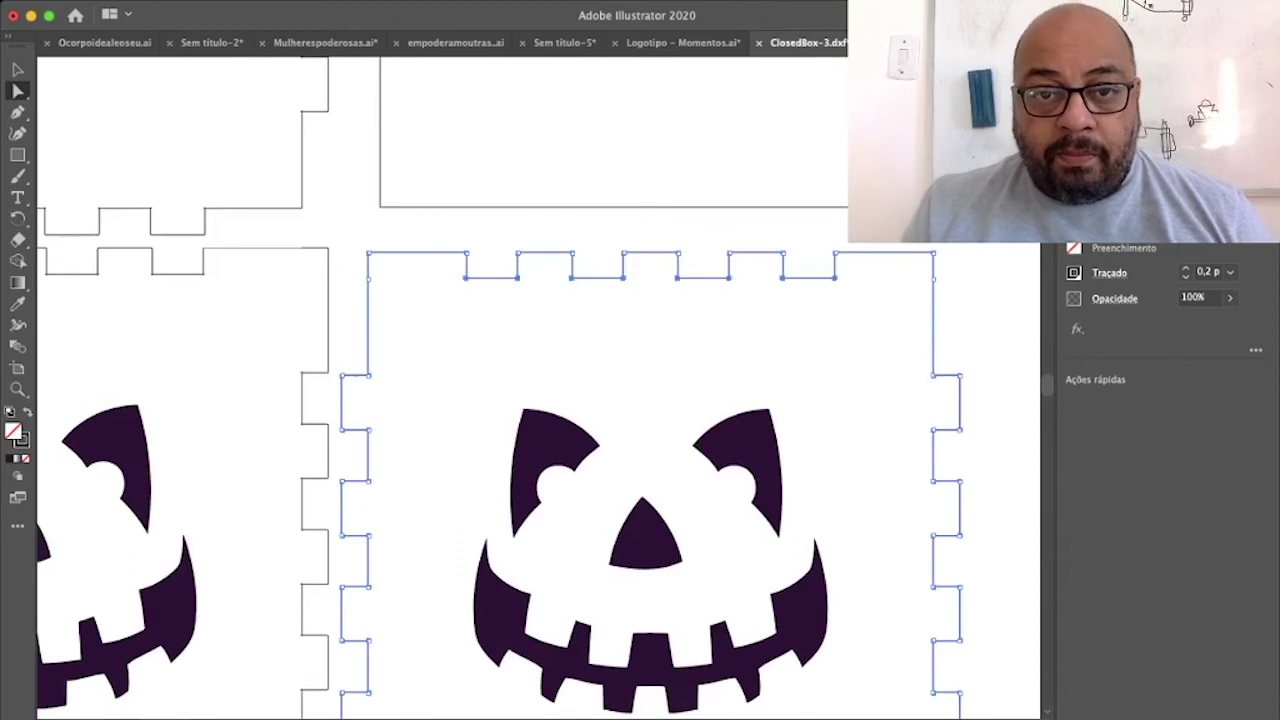
key(Delete)
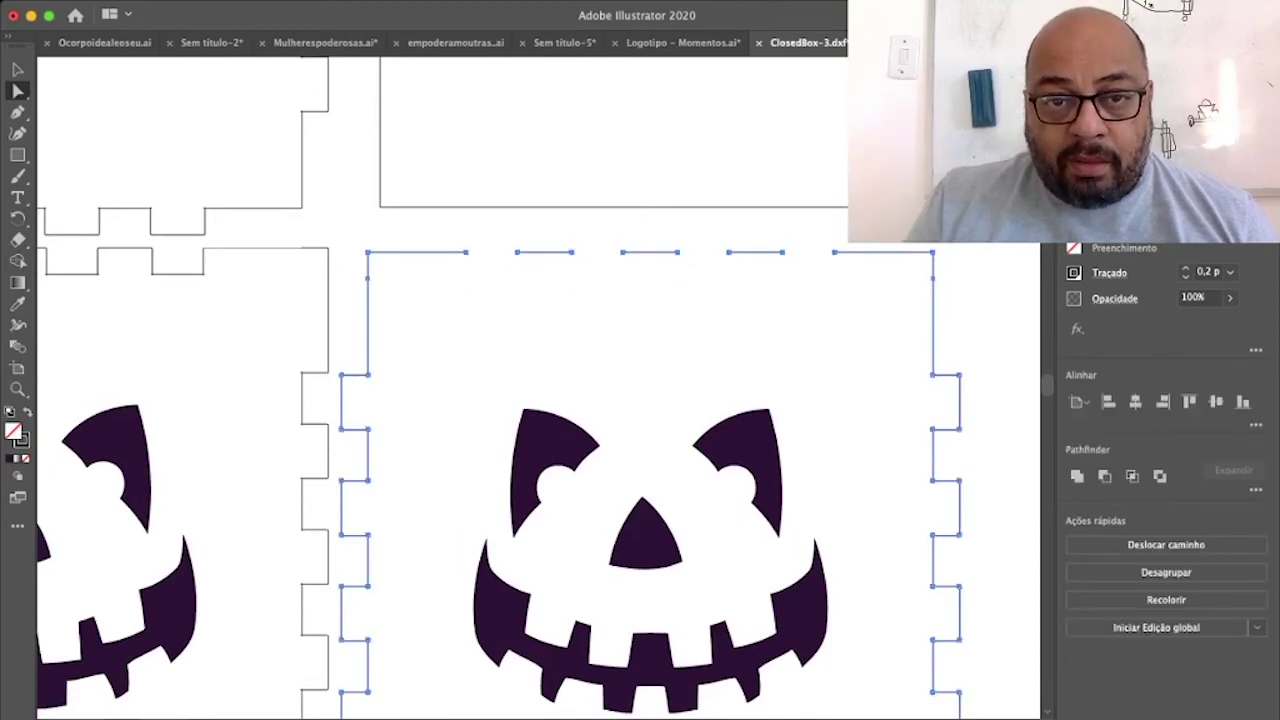
key(super+shift+a)
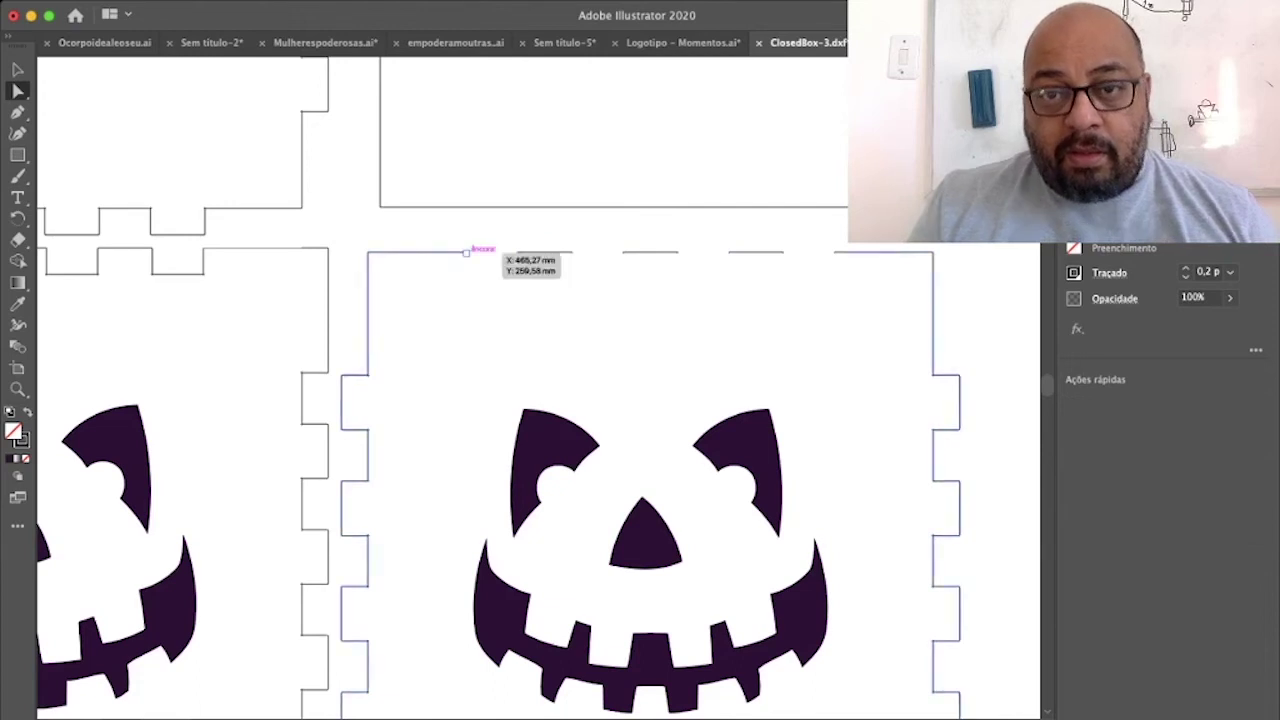
drag(806, 276, 806, 276)
key(Delete)
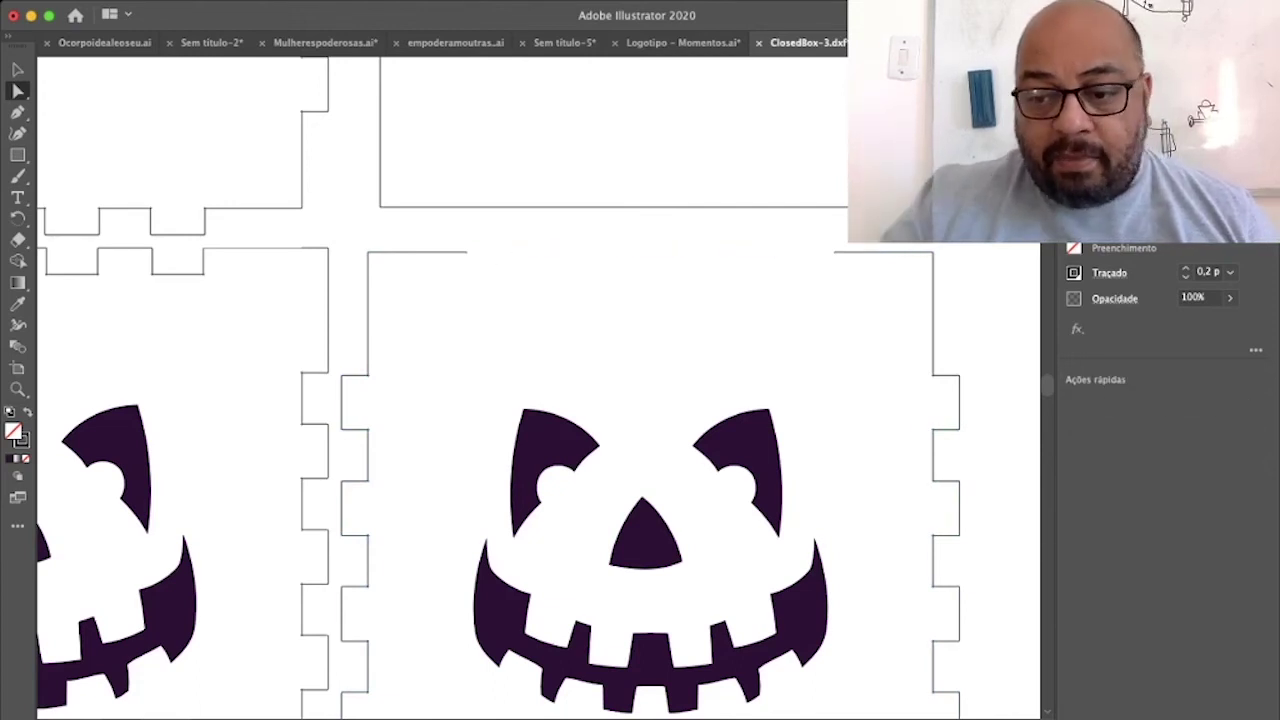
Bridge the gap in that panel's top edge with a straight line about 42 mm long between its two open ends.
click(467, 252)
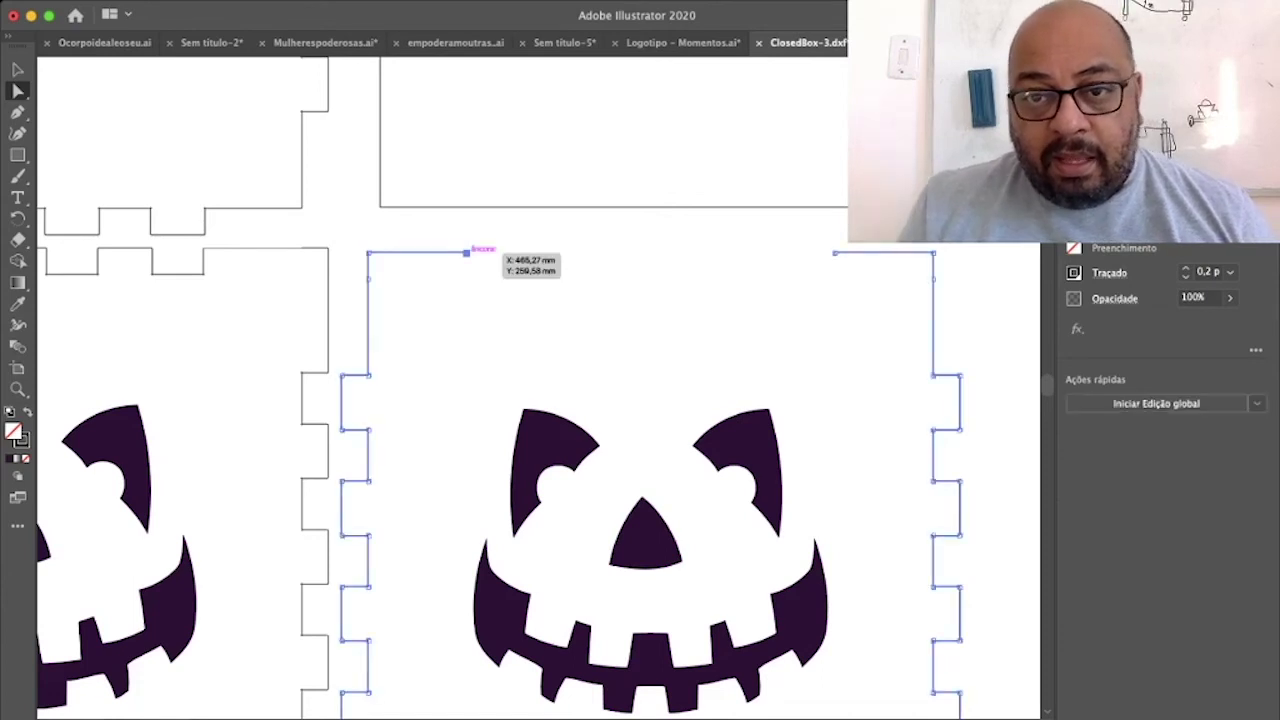
alt+click(467, 253)
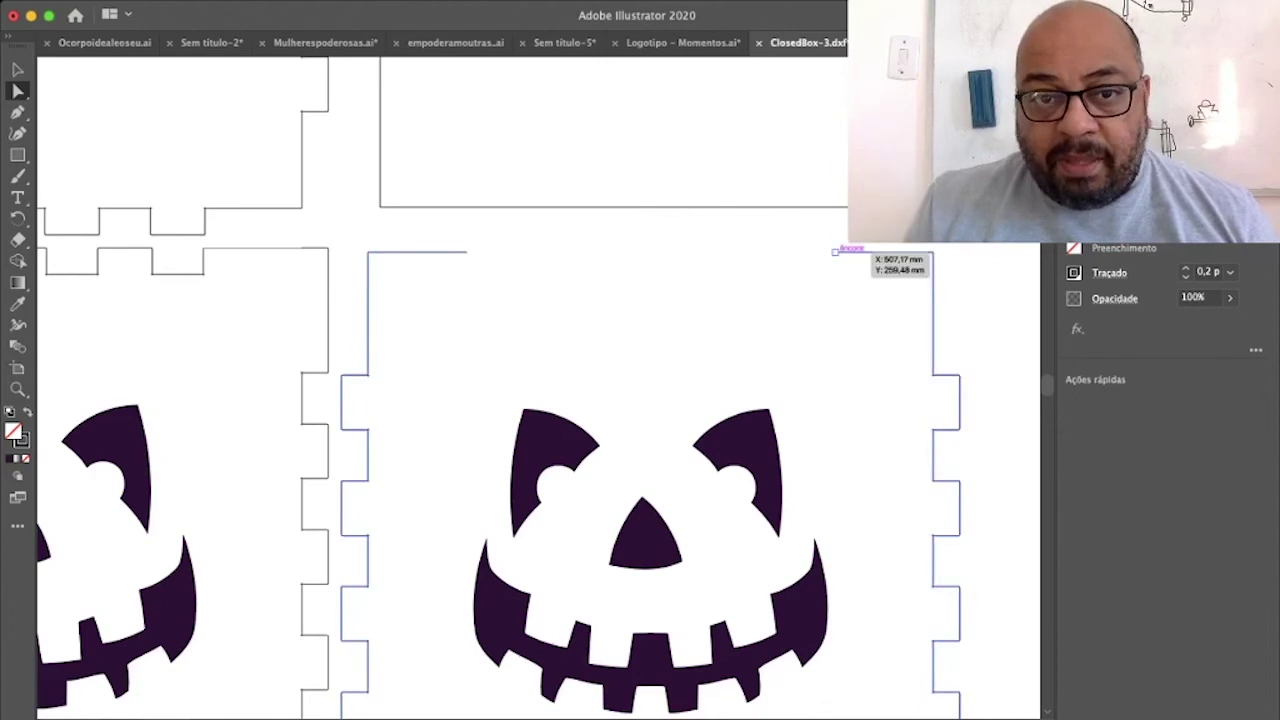
click(835, 252)
alt+click(835, 252)
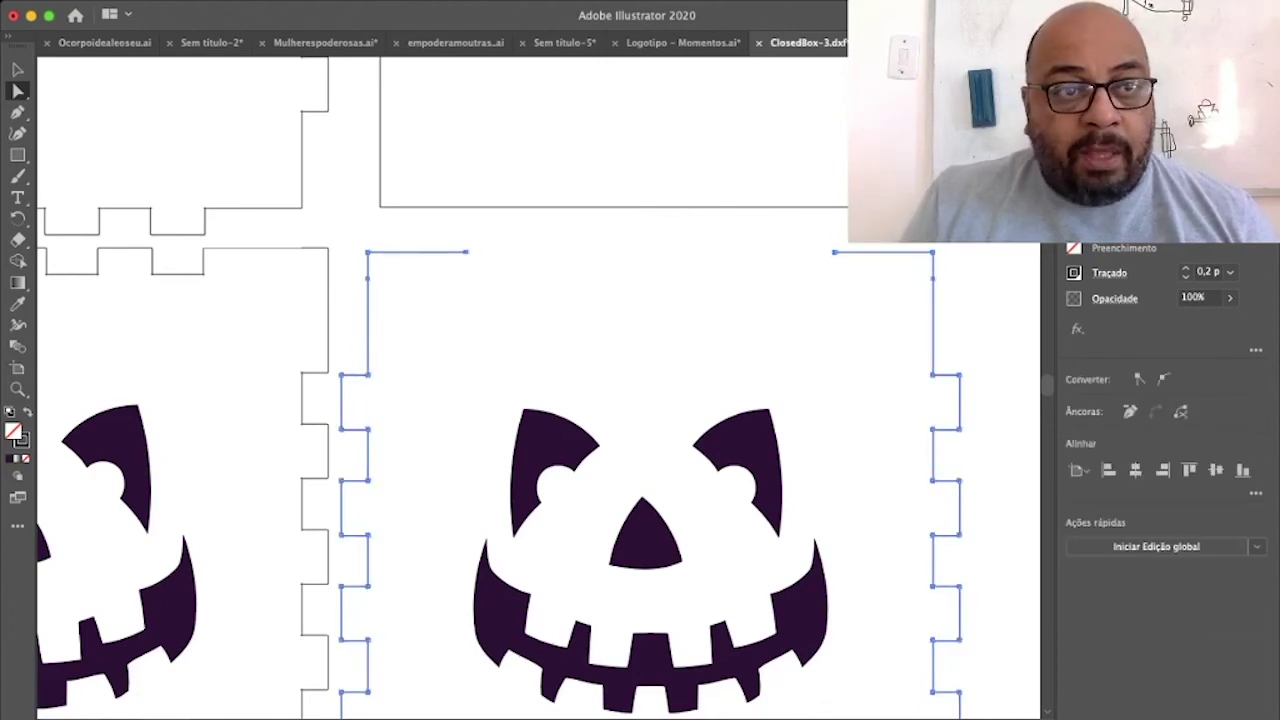
key(super+shift+a)
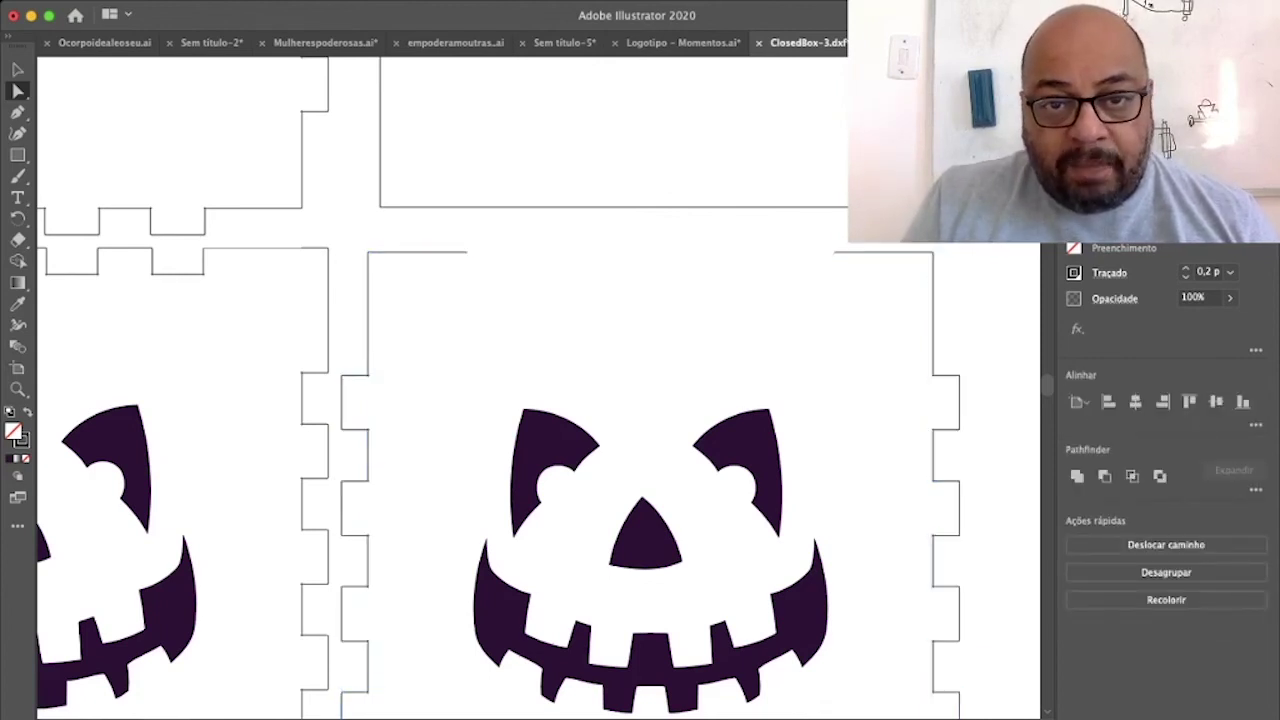
drag(466, 252, 835, 251)
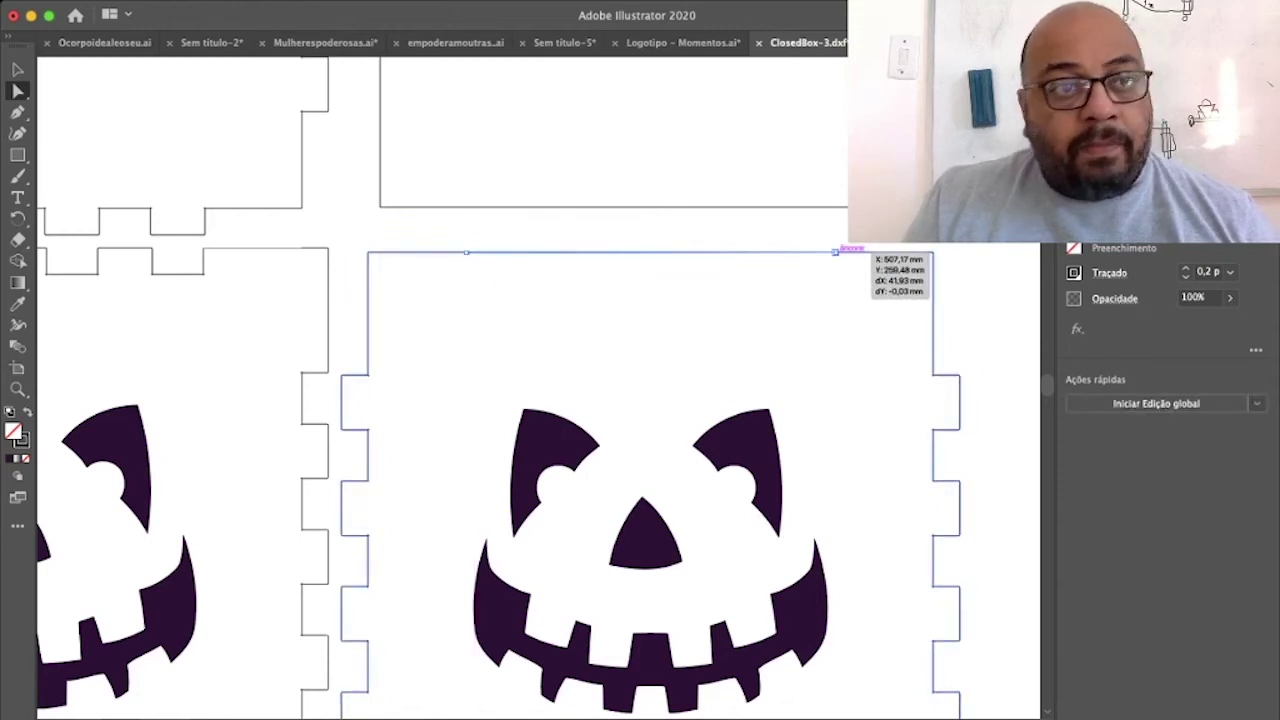
drag(835, 252, 835, 252)
key(super+shift+a)
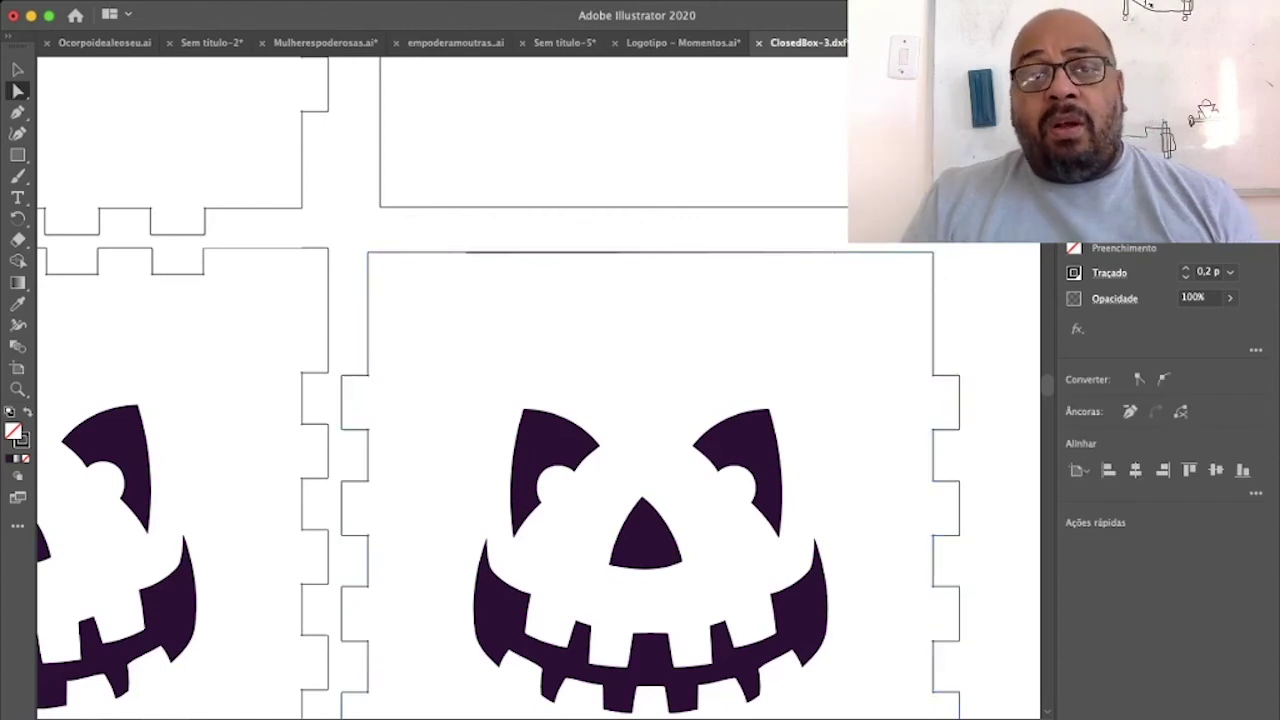
key(v)
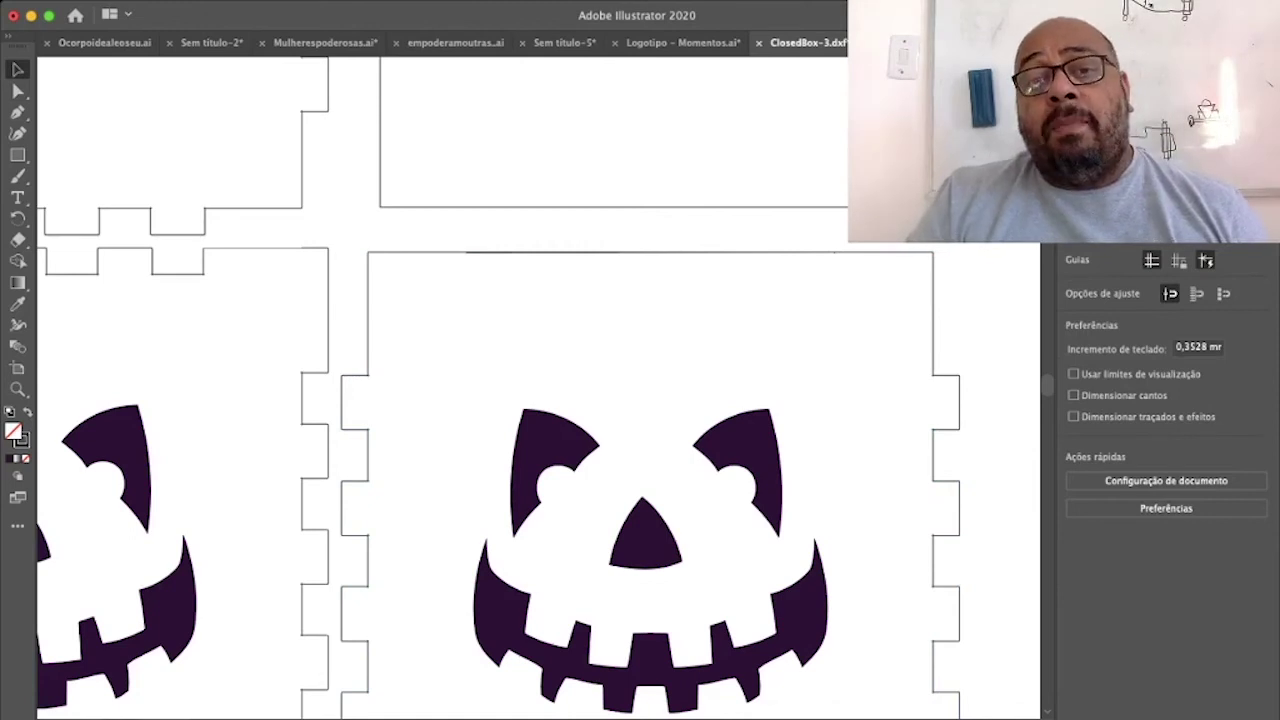
key(z)
drag(721, 418, 580, 418)
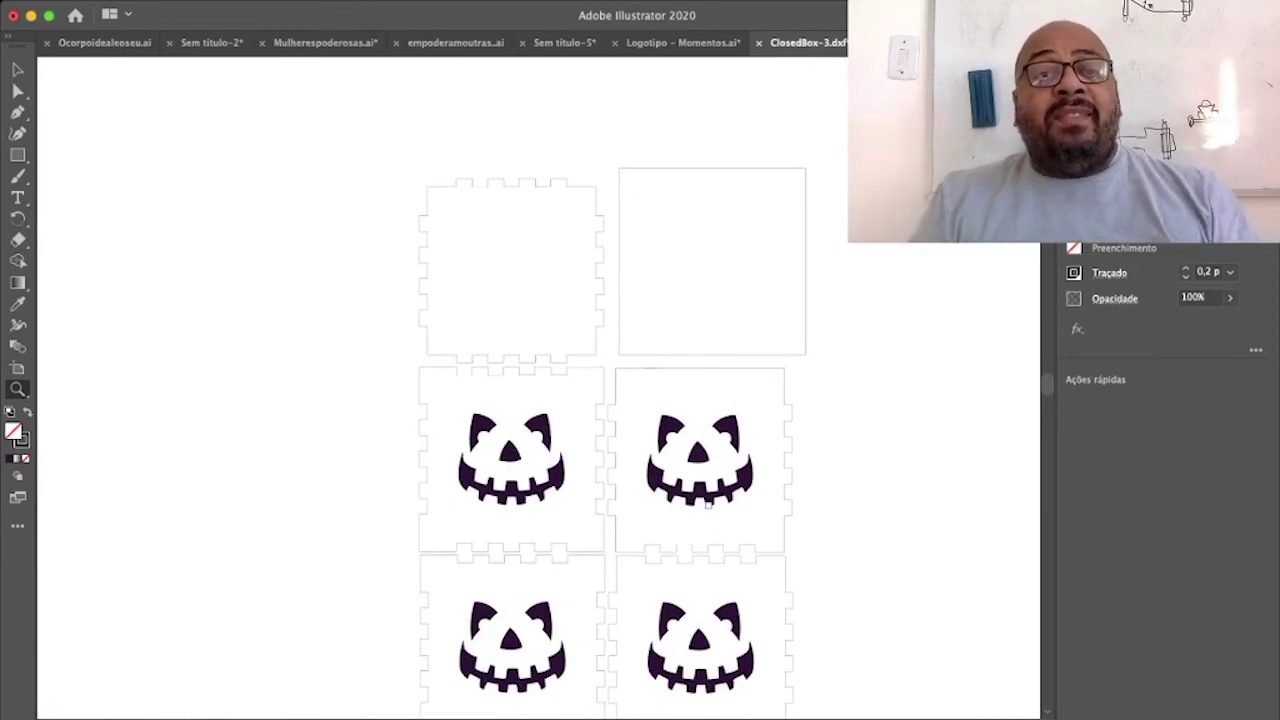